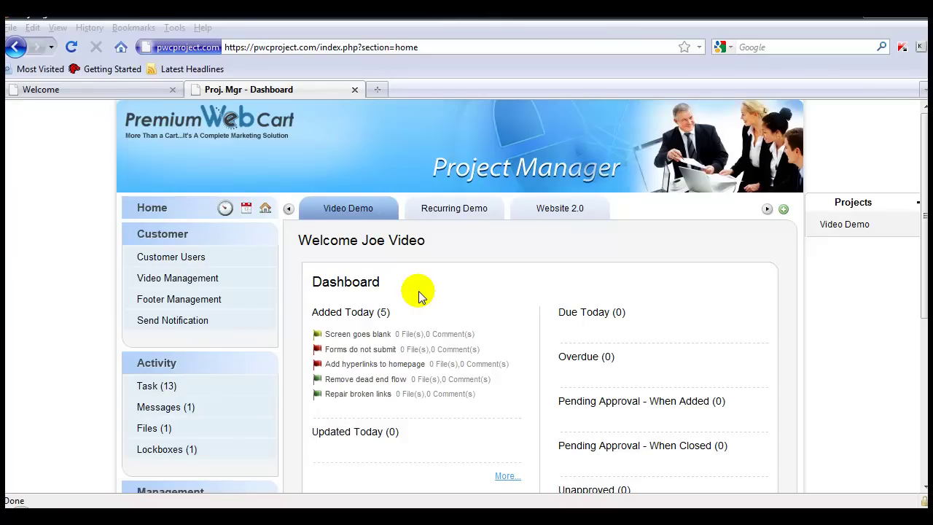
Open the Video Demo sprint's Update page to show Create Task List (Anyone, 1 Week Out, With Overdue).
left_click(211, 203)
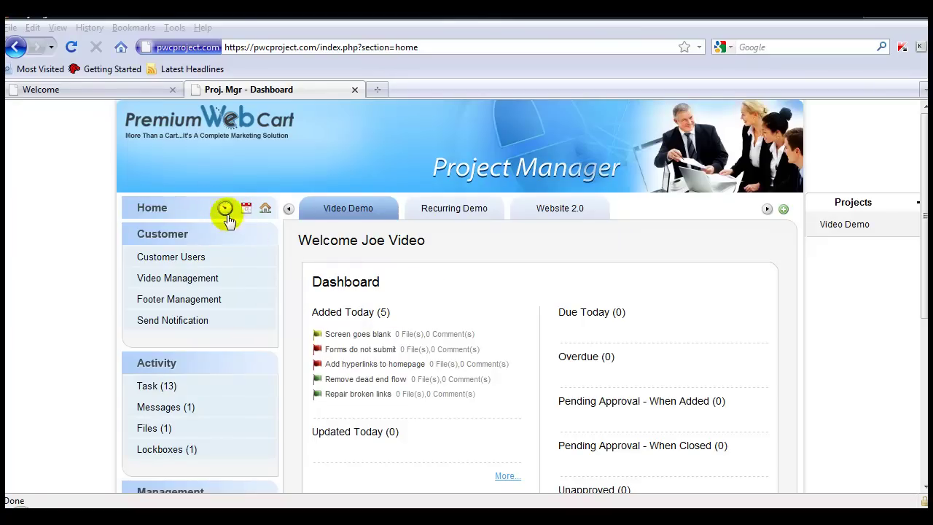
left_click(224, 209)
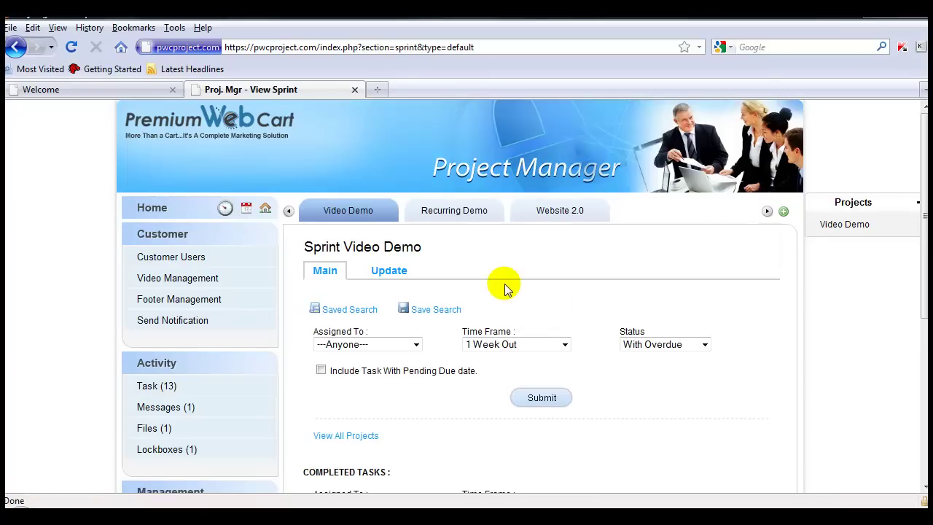
left_click(367, 271)
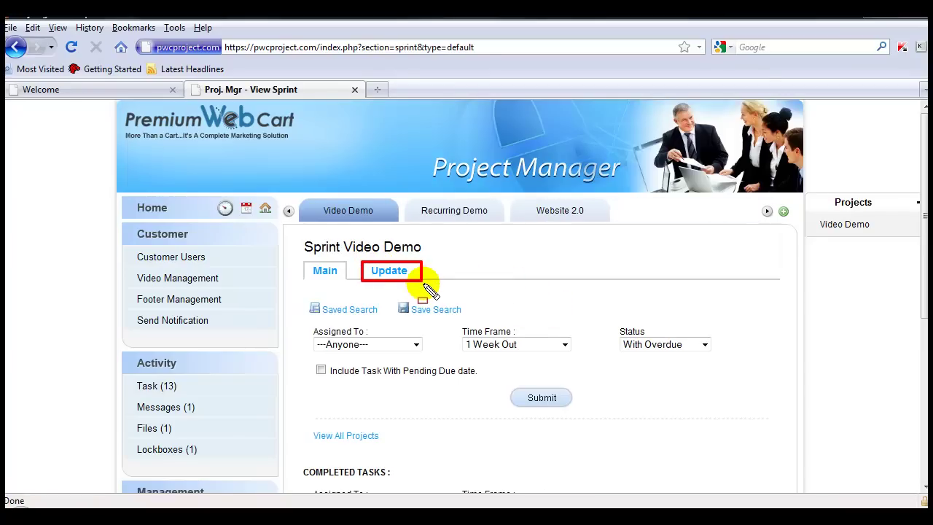
left_click(382, 272)
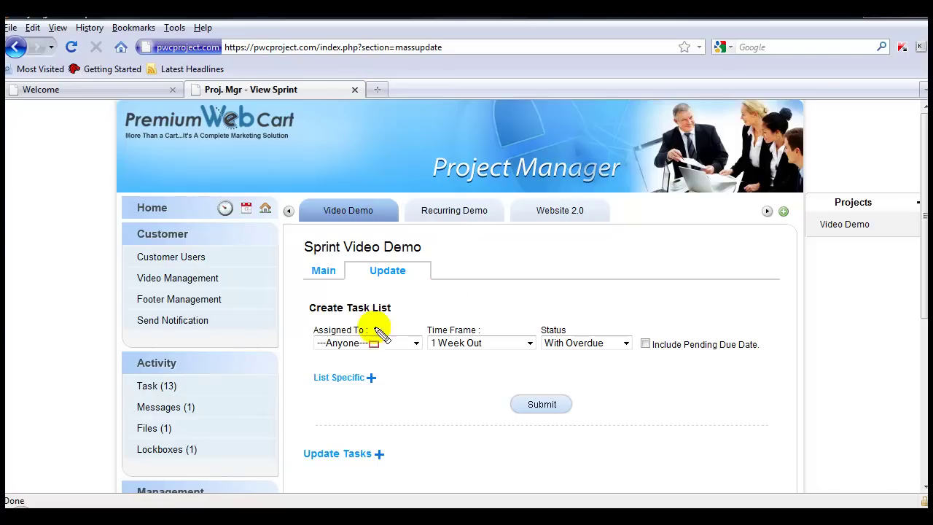
left_click_drag(307, 319, 418, 363)
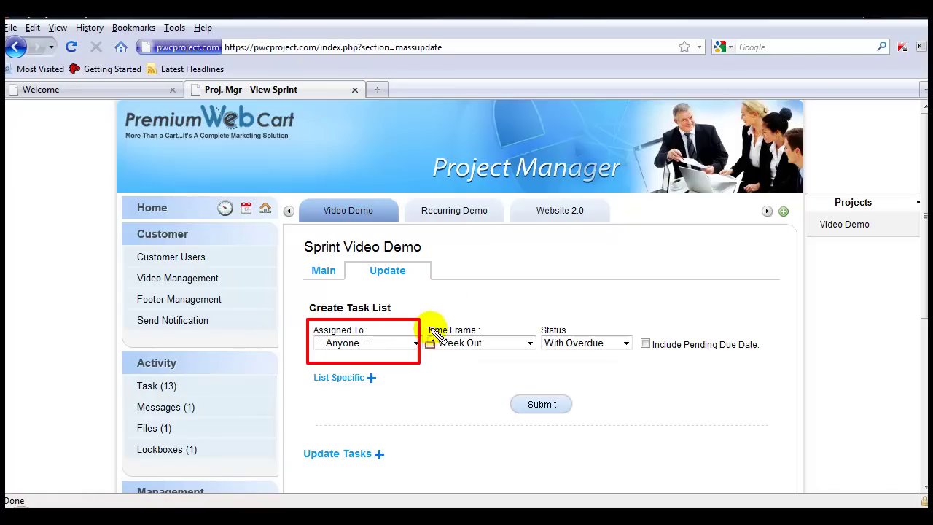
left_click_drag(421, 321, 536, 359)
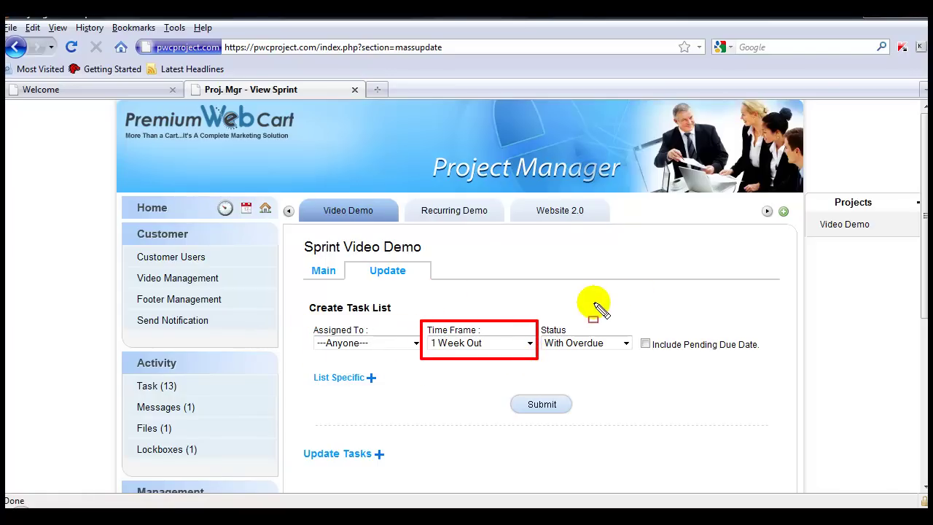
left_click_drag(537, 319, 636, 363)
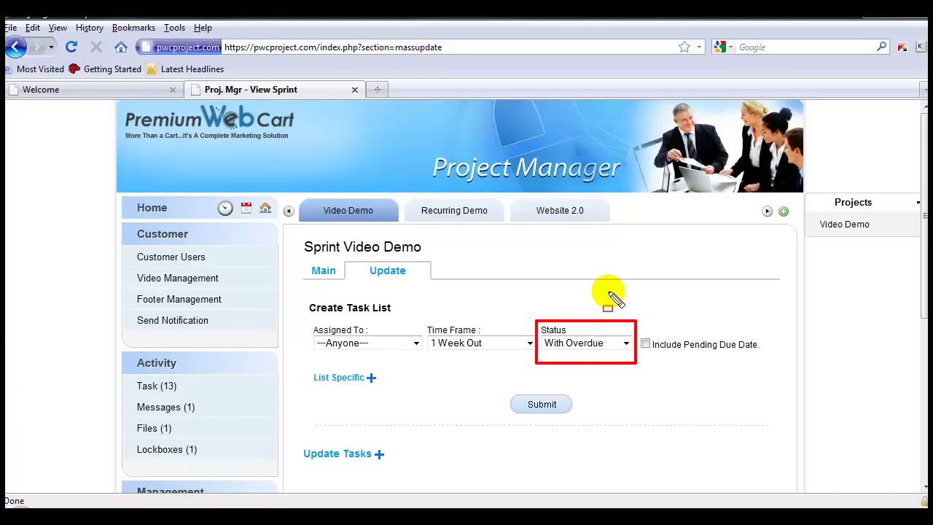
mouse_move(635, 334)
left_mouse_down()
mouse_move(678, 358)
mouse_move(765, 372)
left_mouse_up()
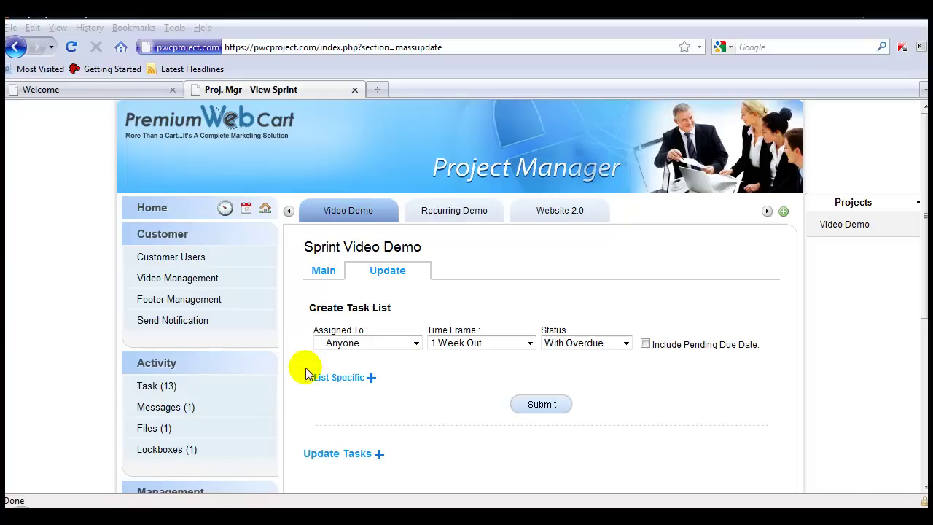
left_click(371, 378)
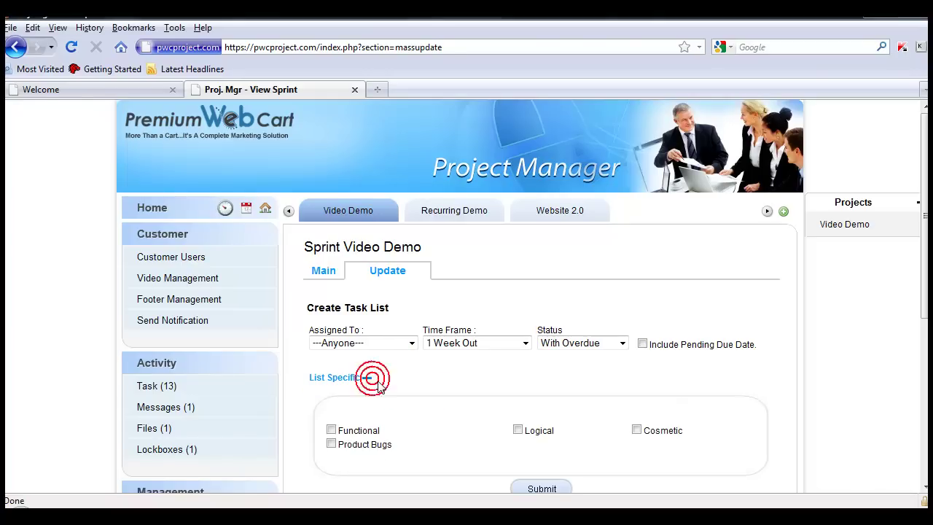
left_click(332, 444)
left_click(518, 430)
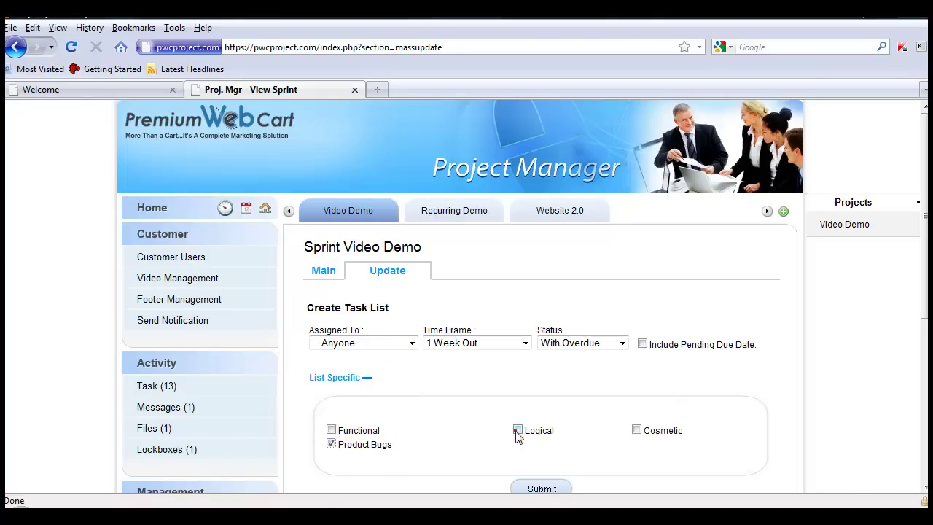
left_click(637, 430)
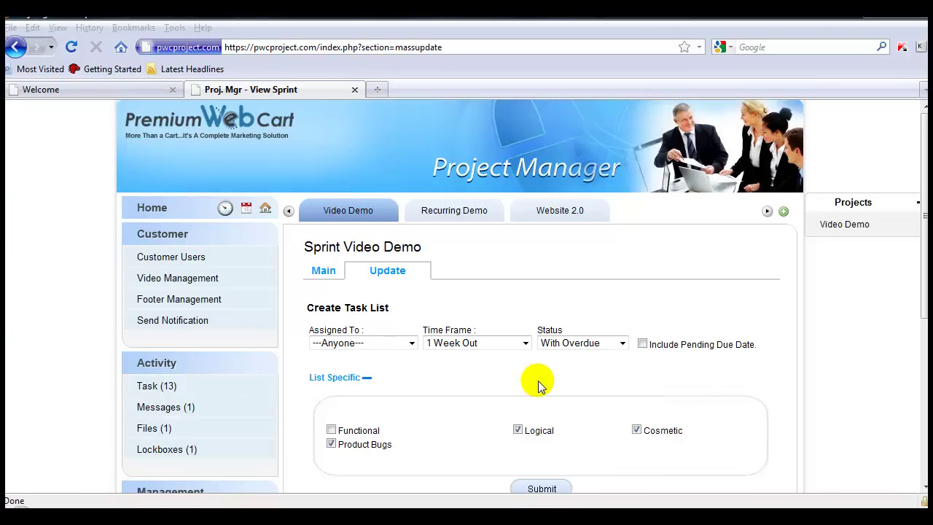
left_click(331, 444)
left_click(517, 430)
left_click(636, 430)
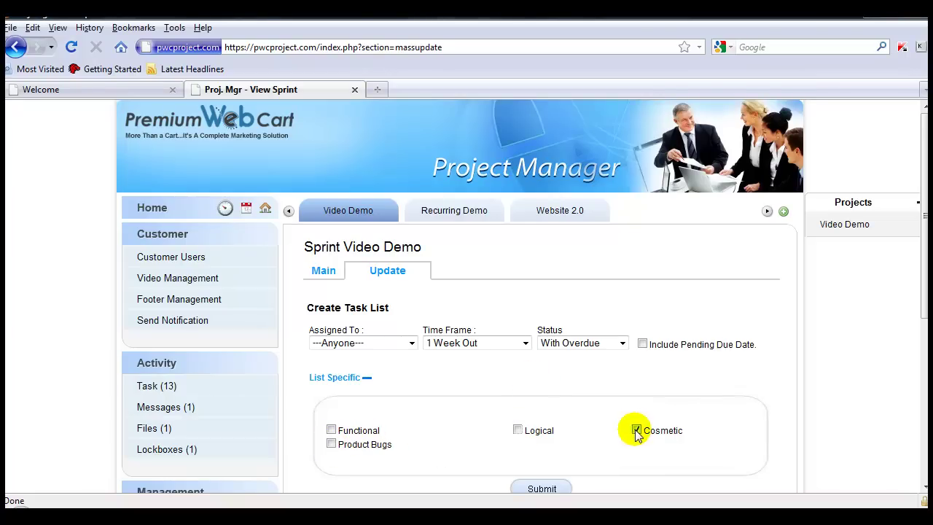
left_click(367, 377)
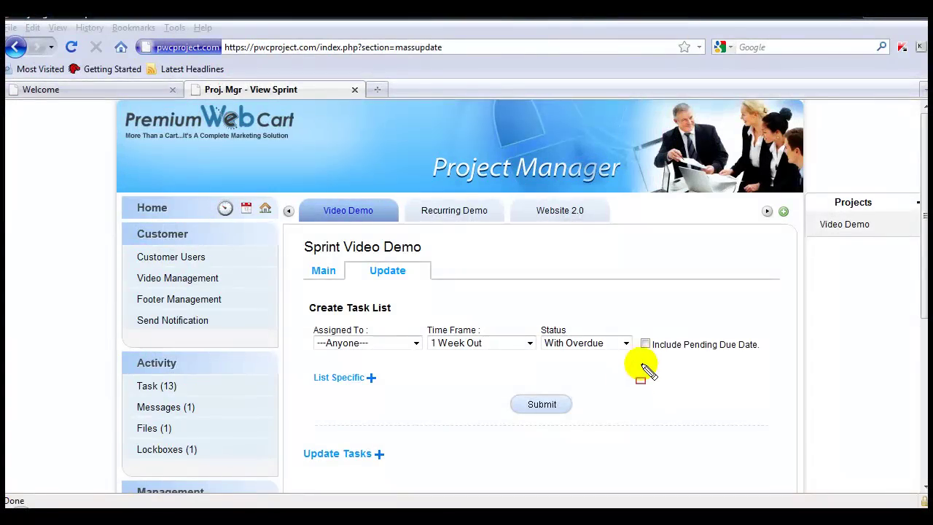
mouse_move(635, 333)
left_mouse_down()
mouse_move(706, 355)
mouse_move(756, 356)
left_mouse_up()
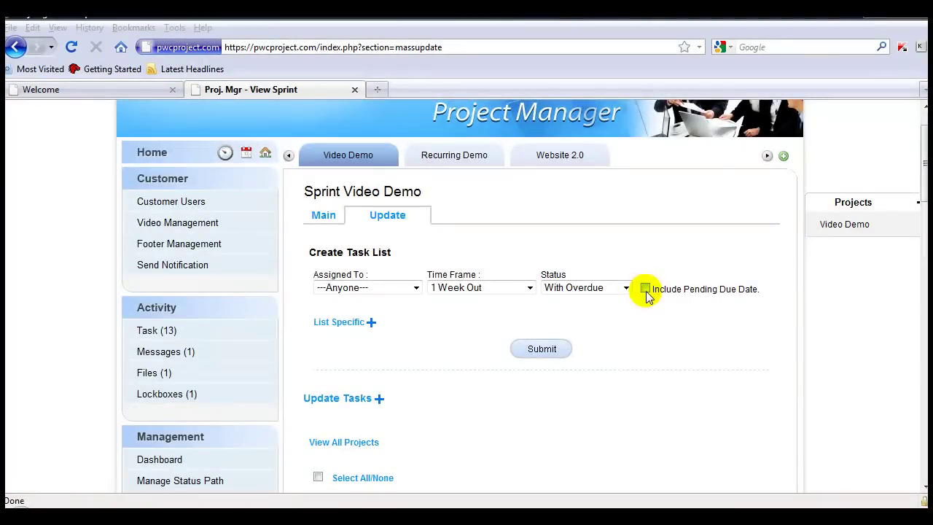
Turn on Include Pending Due Date and submit to load the task list.
left_click(645, 288)
left_click(541, 349)
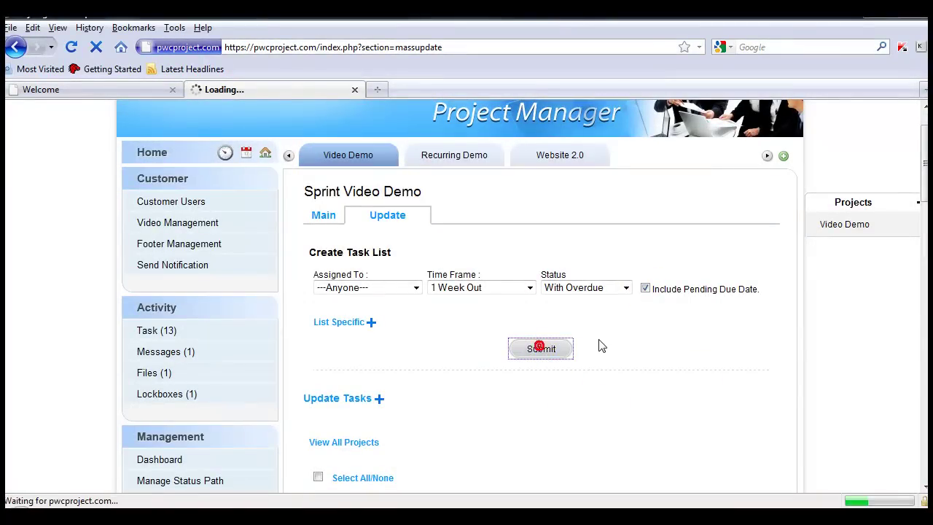
scroll(602, 337, "down", 3)
scroll(603, 338, "down", 12)
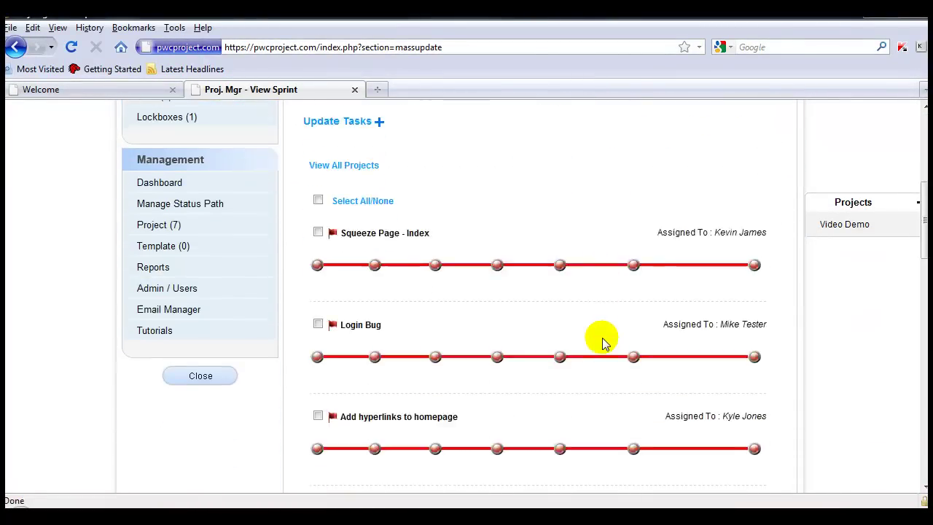
scroll(603, 339, "down", 4)
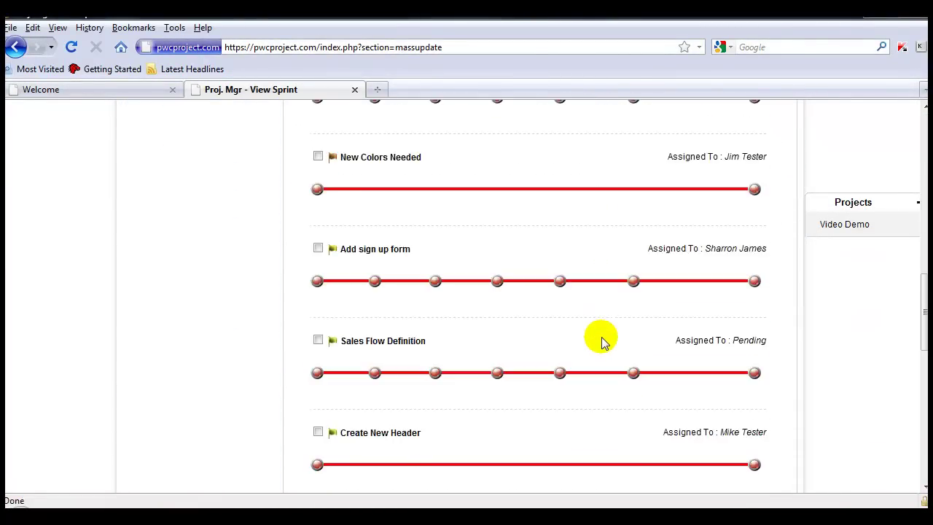
Tick Sales Flow Definition, Add sign up form, Create New Header and Make product faster.
left_click(318, 314)
left_click(318, 220)
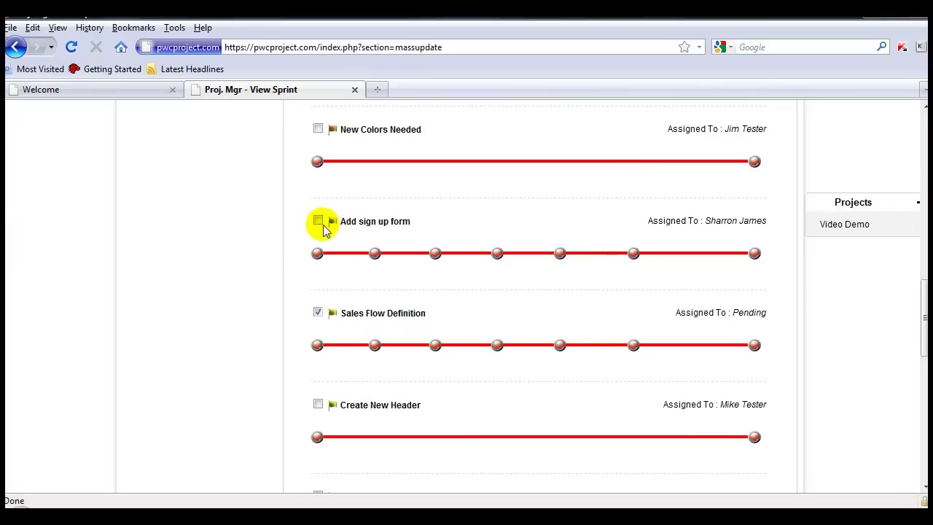
left_click(318, 405)
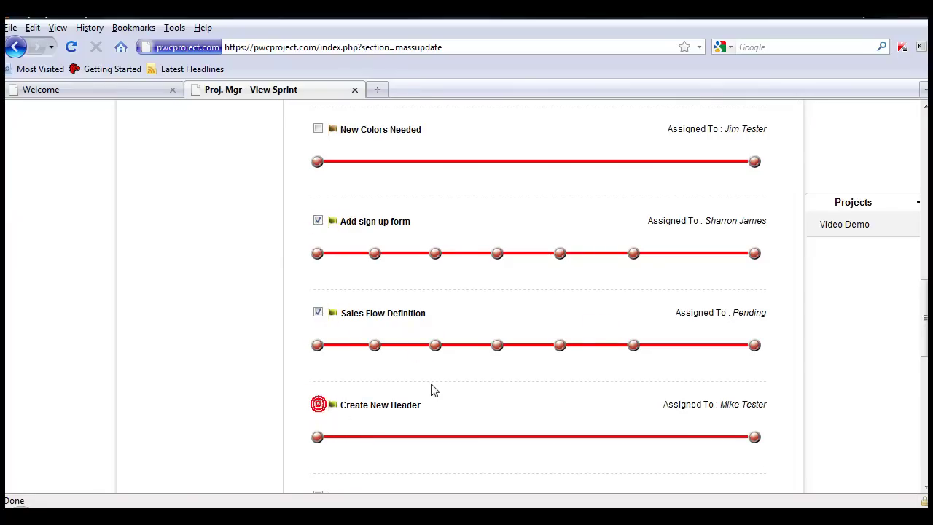
scroll(427, 383, "down", 3)
left_click(318, 386)
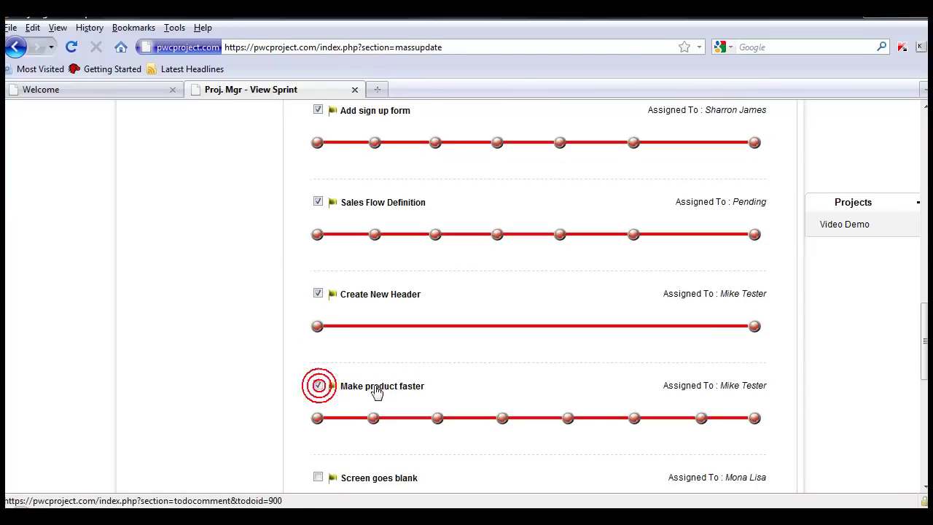
scroll(371, 381, "up", 20)
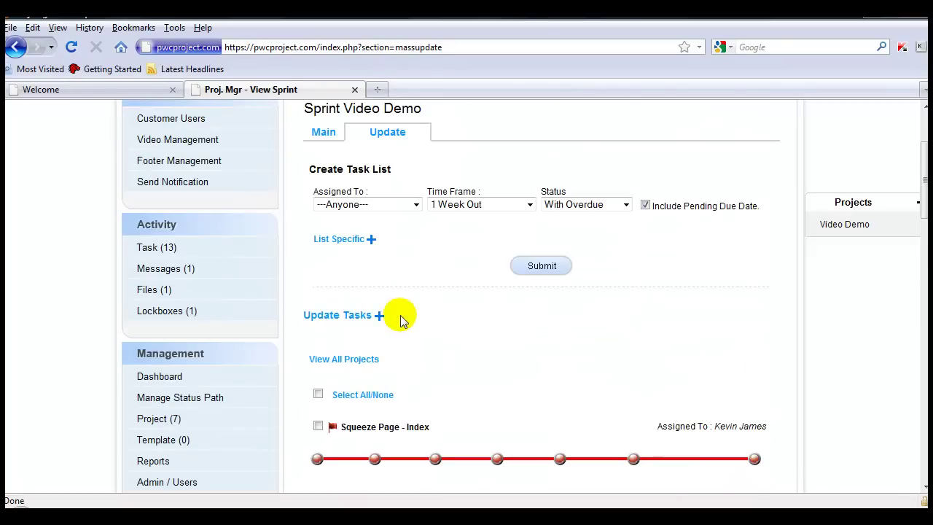
Update the four ticked tasks with start date 22 June 2011 and end date 29 June 2011.
left_click(379, 315)
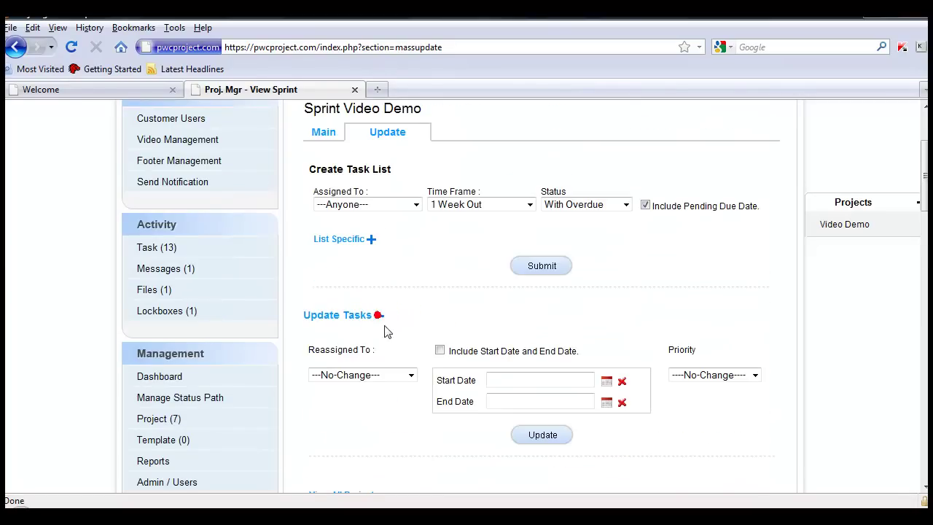
left_click(439, 350)
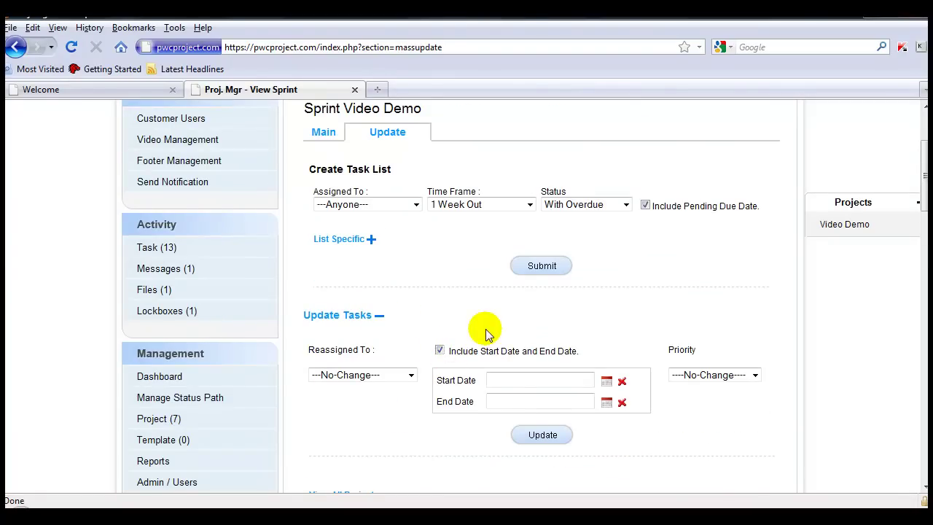
left_click(518, 380)
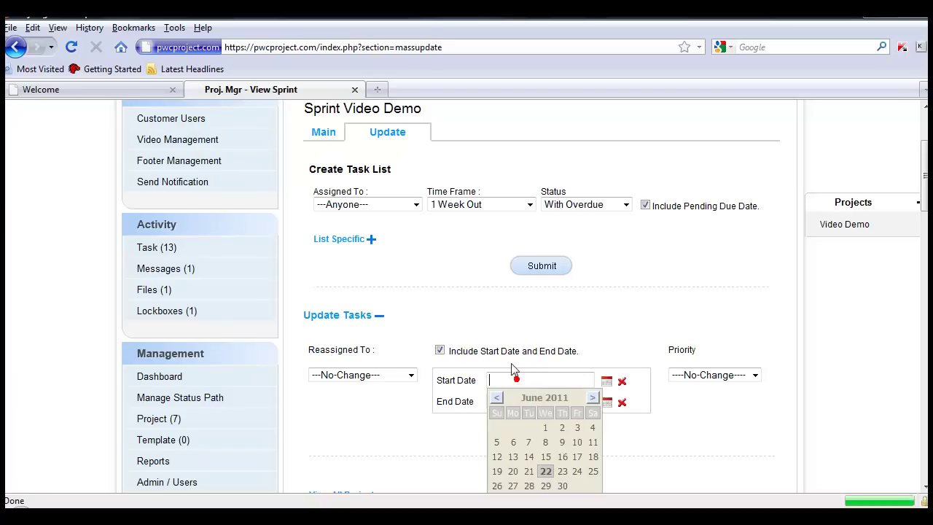
left_click(545, 472)
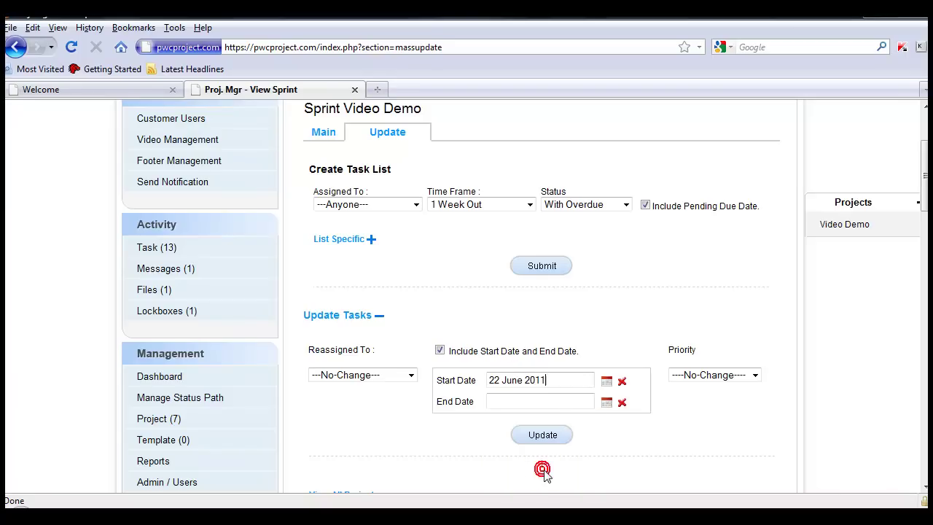
left_click(493, 400)
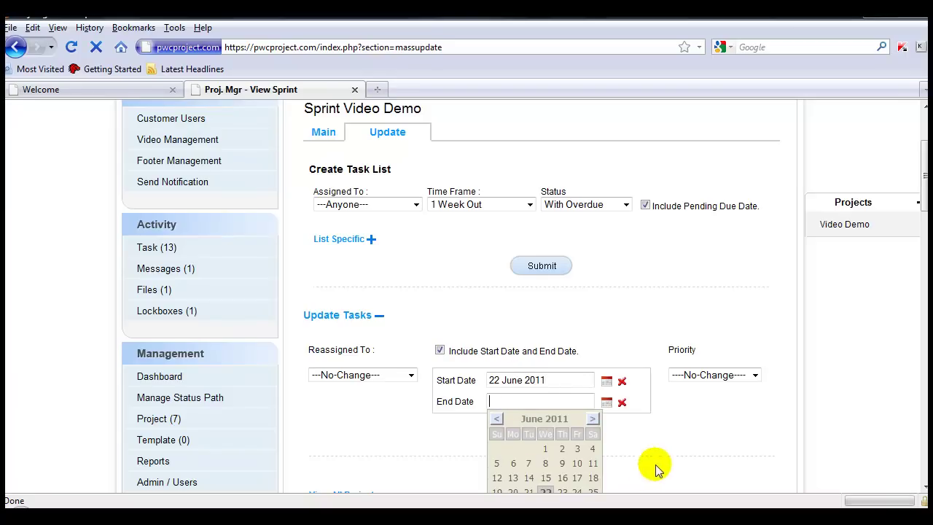
scroll(656, 460, "down", 2)
left_click(546, 424)
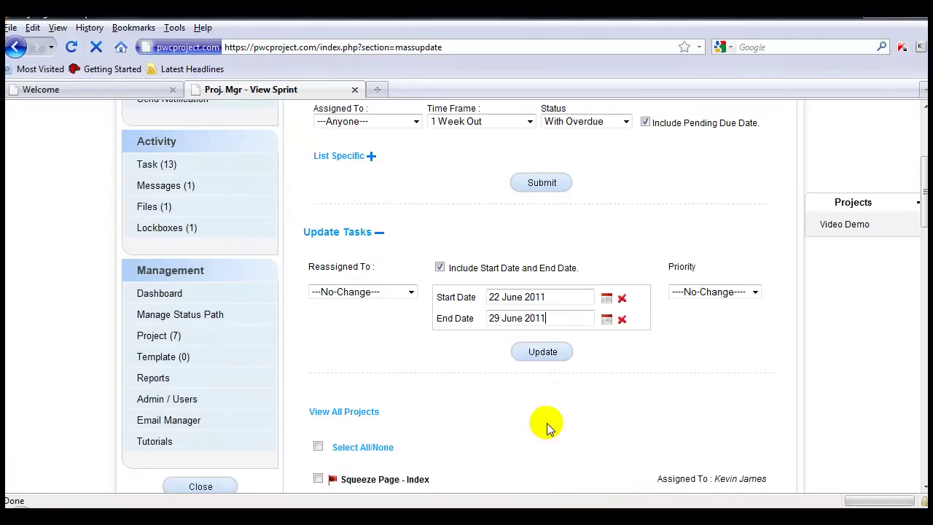
left_click(542, 353)
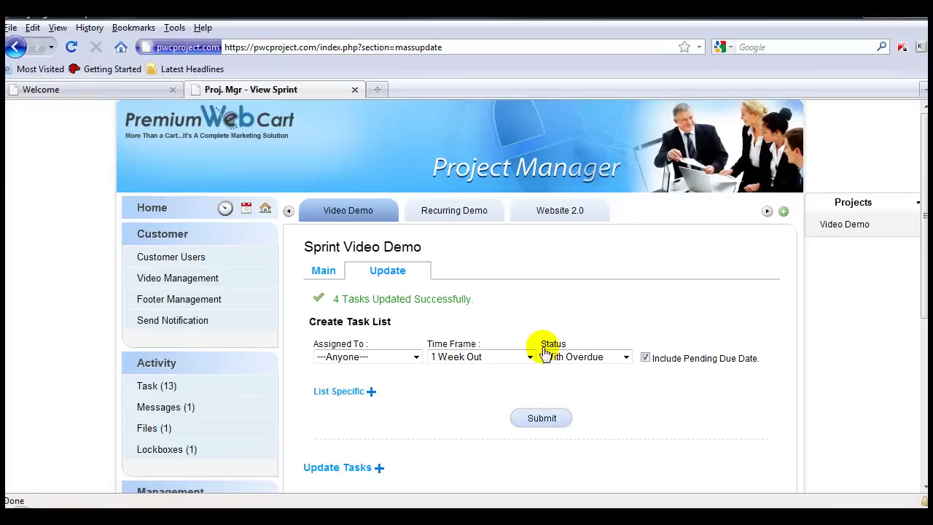
left_click_drag(314, 285, 471, 312)
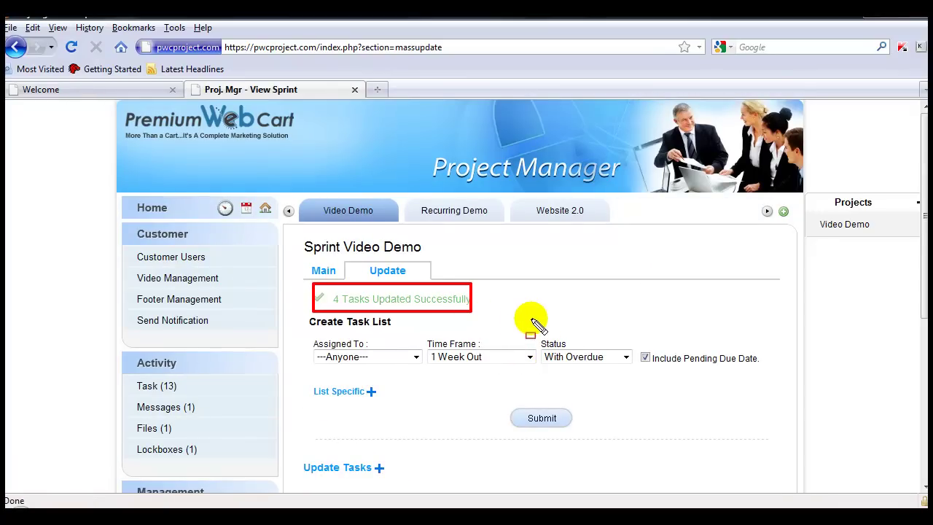
On the Main view, filter tasks by a Custom time frame from 22 June to 29 June 2011.
left_click(324, 271)
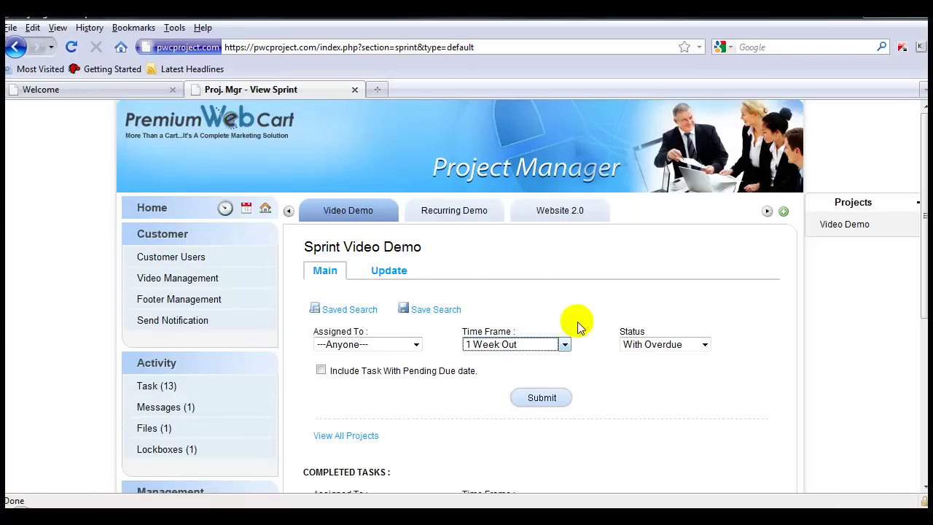
left_click(566, 346)
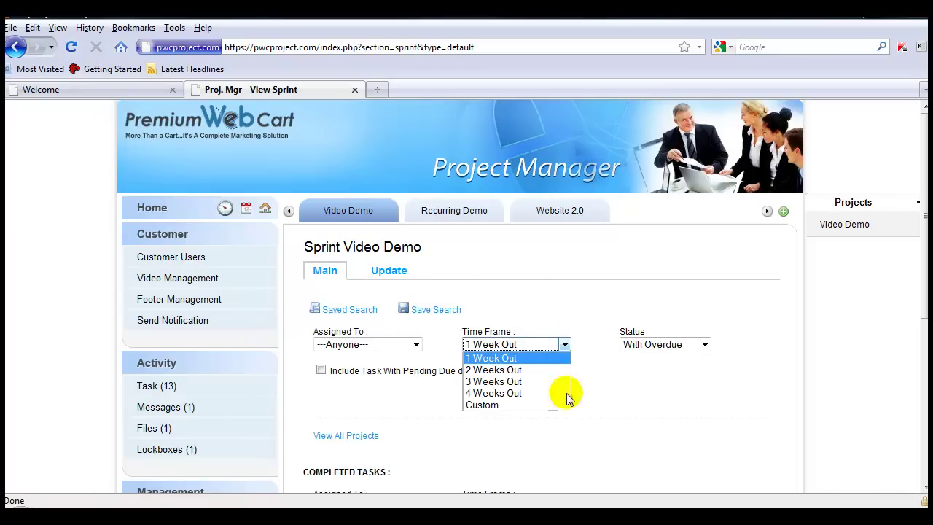
left_click(500, 407)
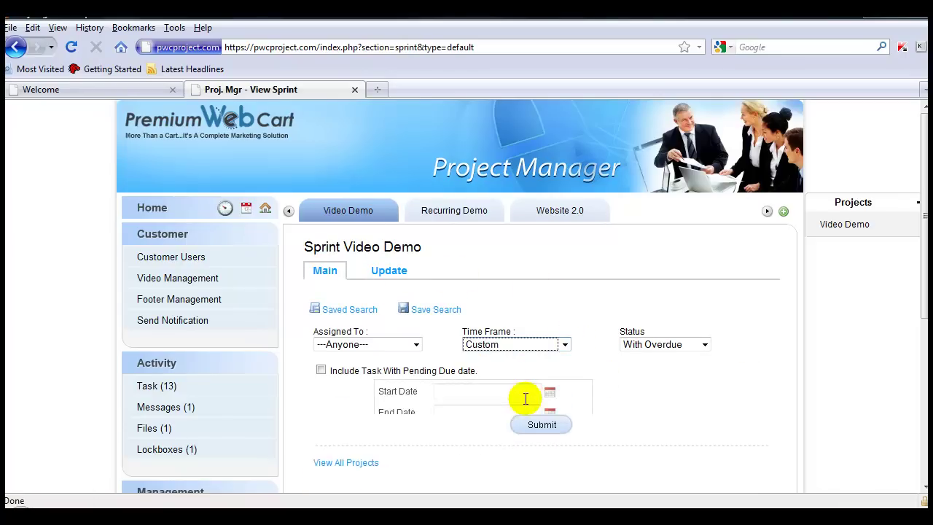
left_click(553, 394)
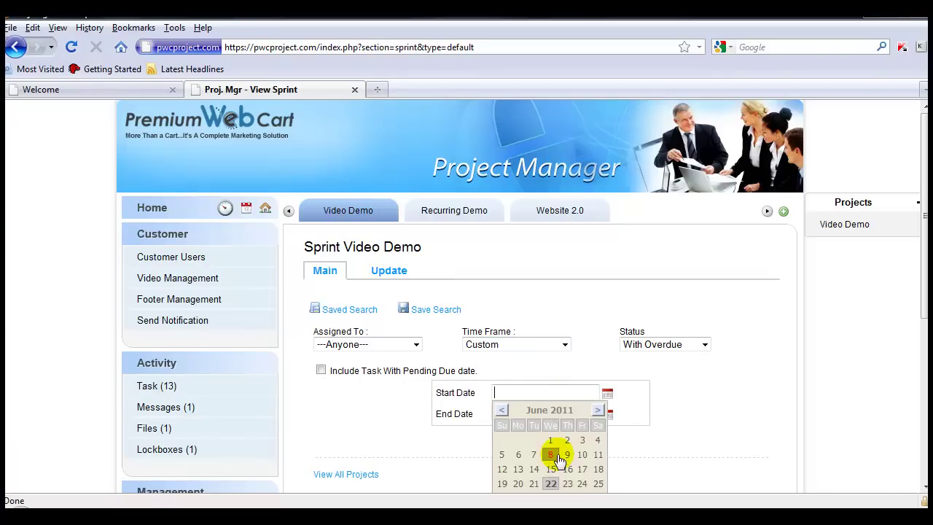
left_click(552, 479)
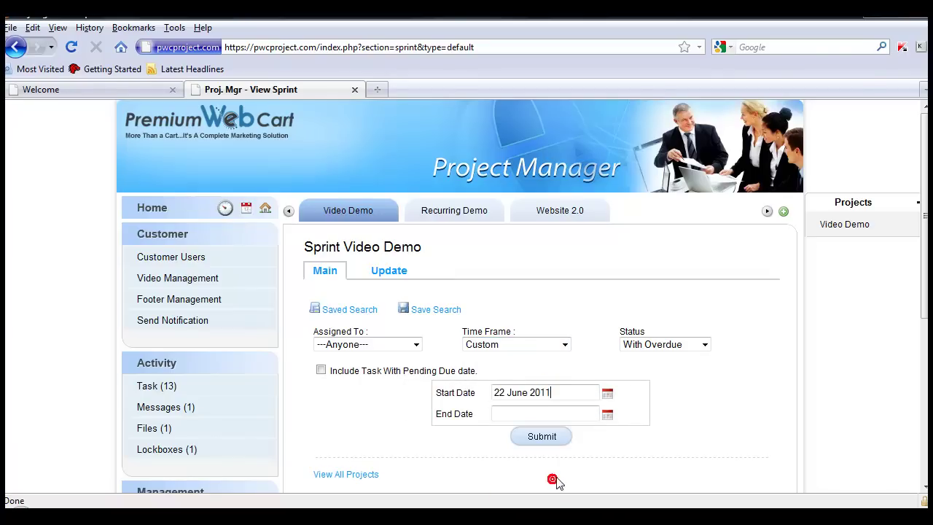
left_click(521, 412)
scroll(660, 450, "down", 3)
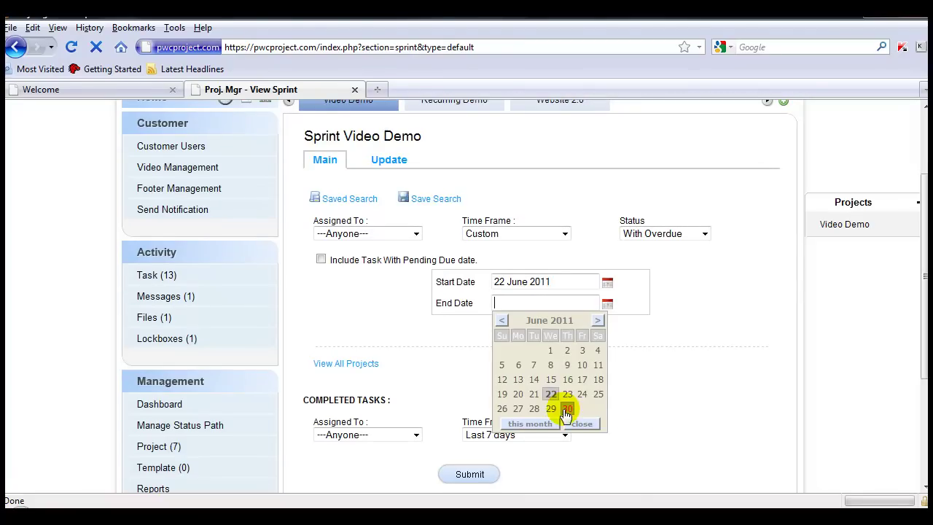
left_click(553, 407)
left_click(546, 326)
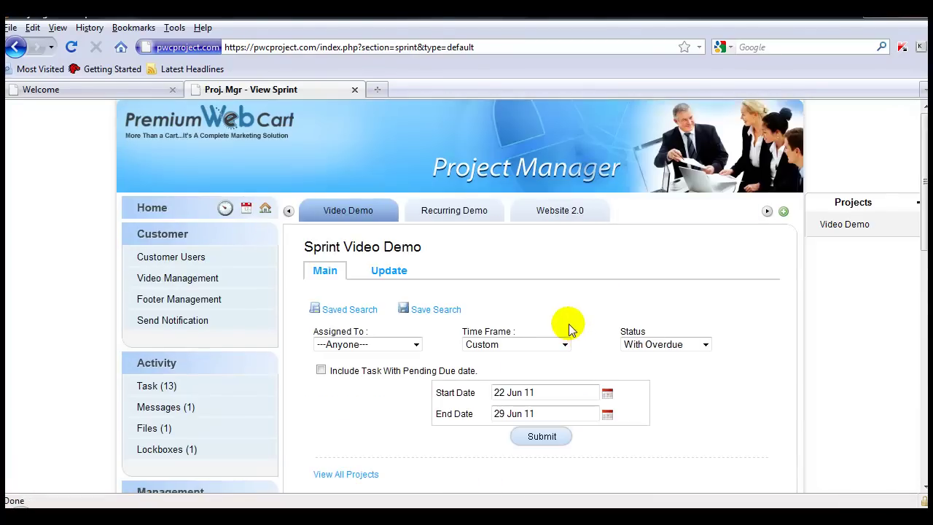
scroll(567, 327, "down", 6)
scroll(567, 327, "down", 4)
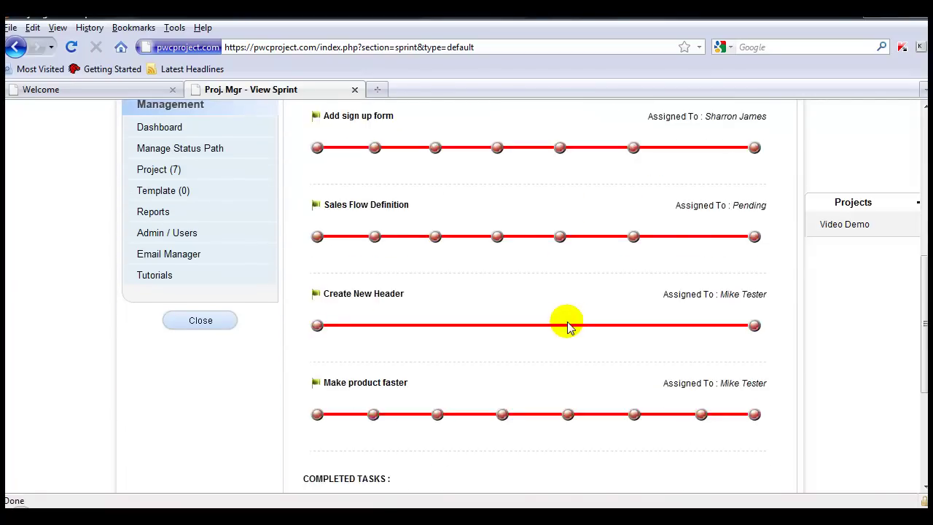
scroll(567, 326, "up", 2)
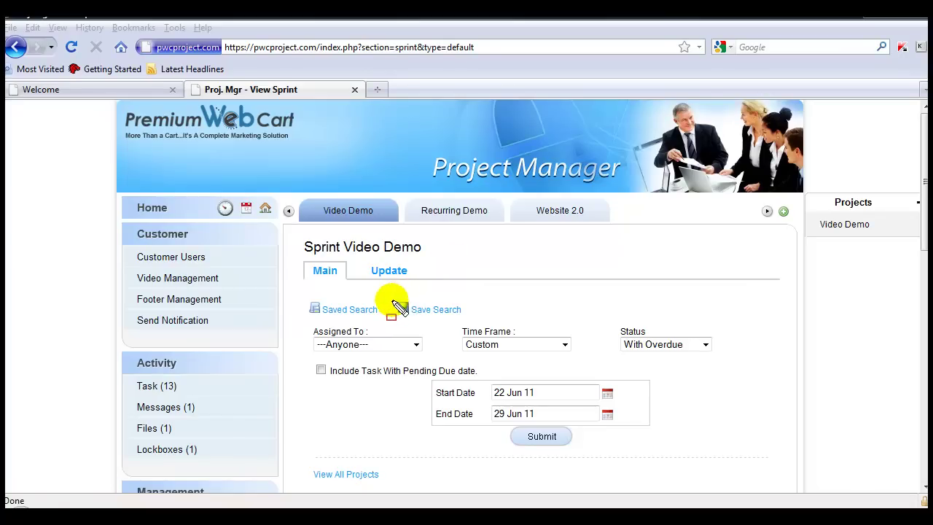
Save the 22–29 June 2011 date-range filter as a search named 'Sprint Demo'.
left_click_drag(392, 301, 436, 315)
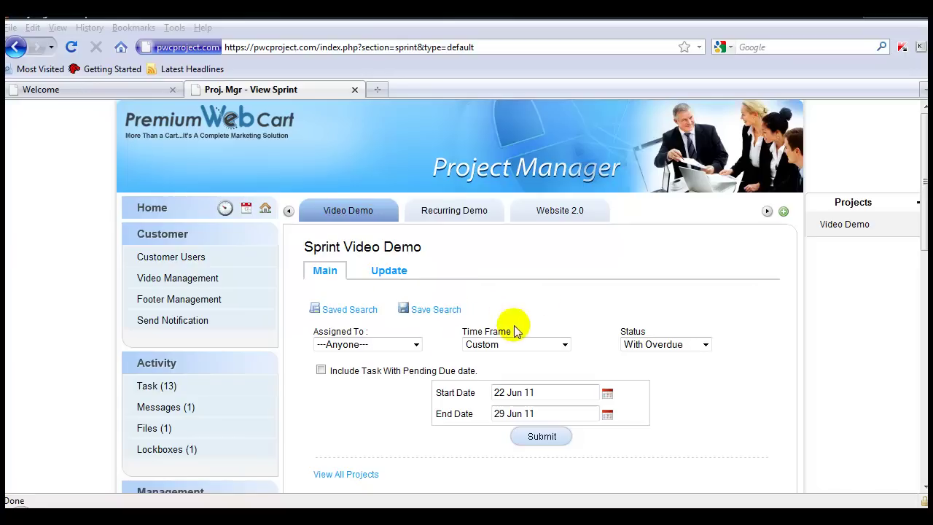
left_click(438, 311)
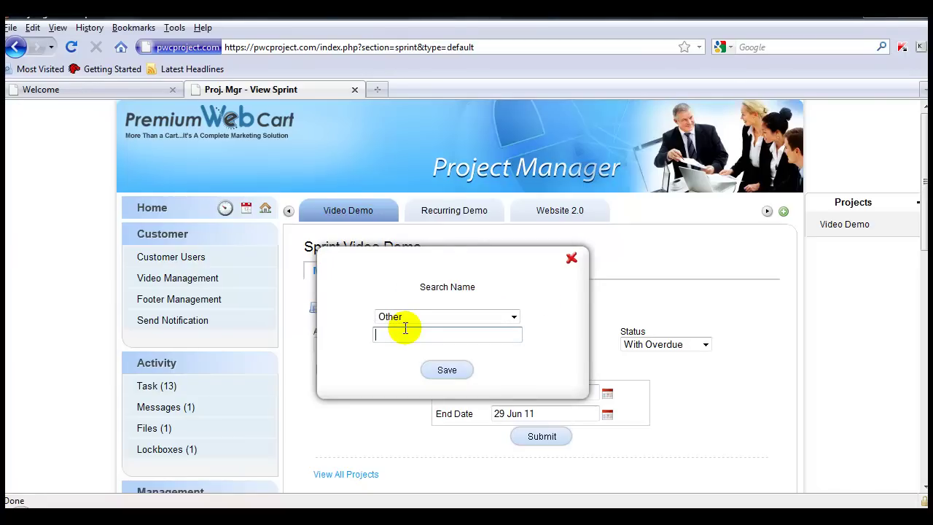
type("Sprint Demo")
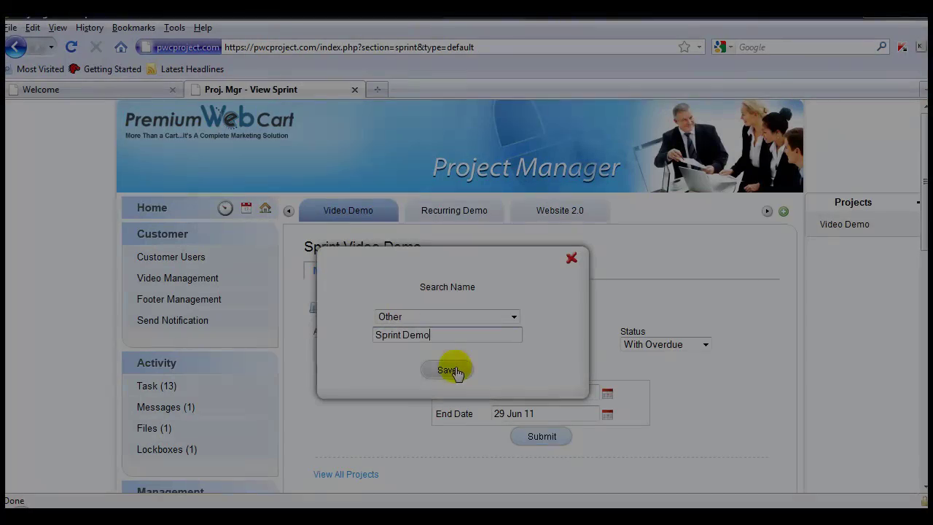
left_click(455, 369)
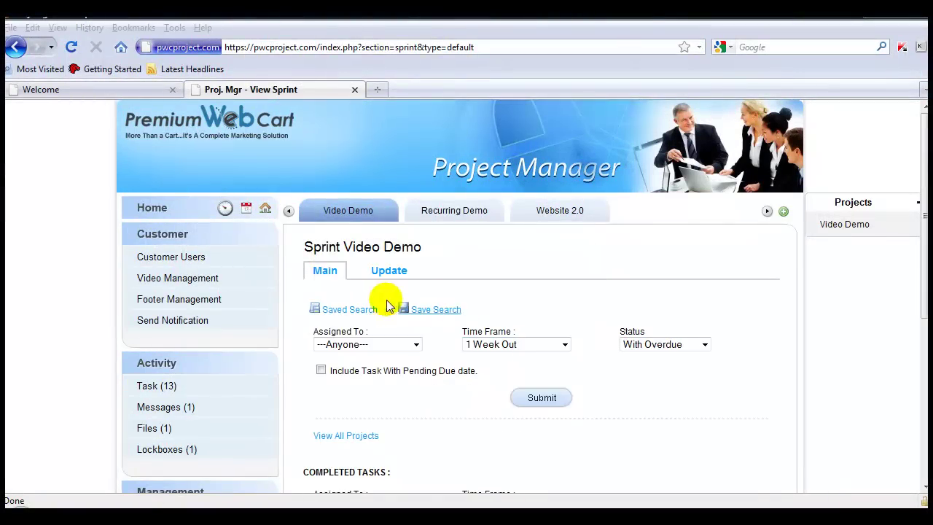